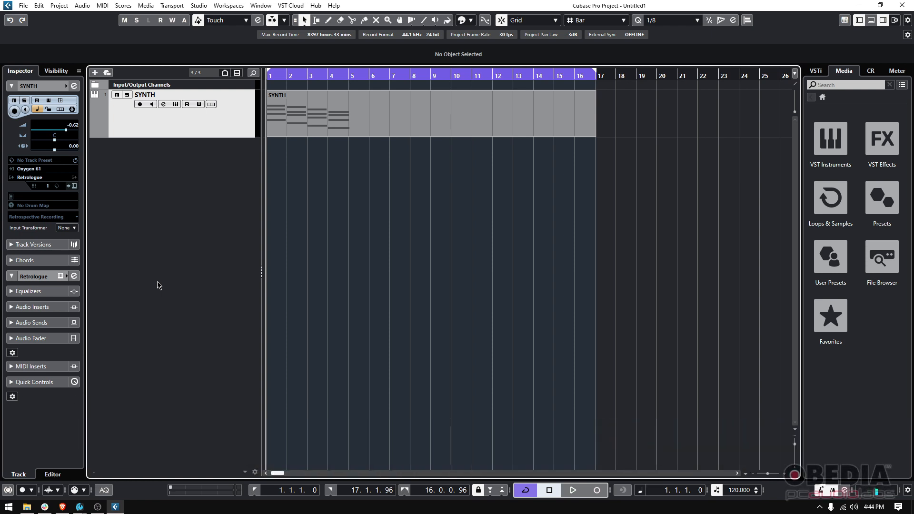
- Enlarge the SYNTH track's height, then play and stop the opening chord bars
left_click_drag(214, 138, 232, 177)
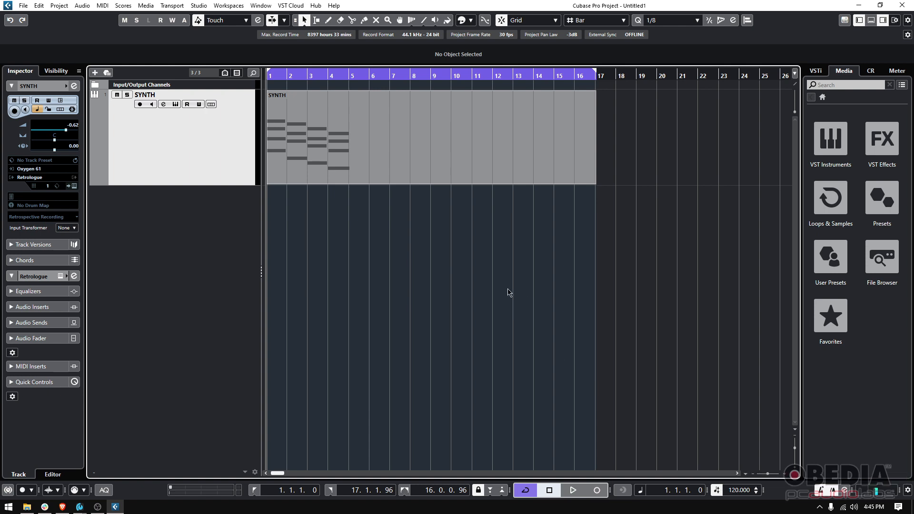
key("space")
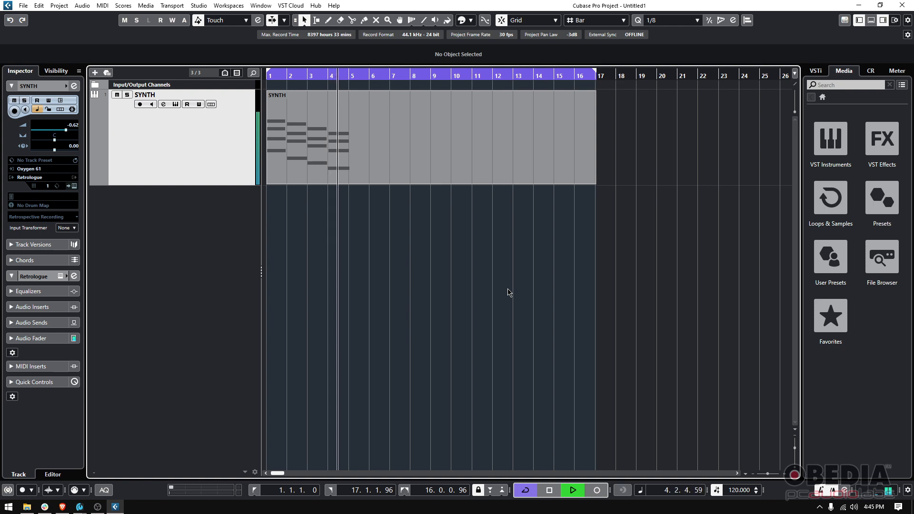
key("space")
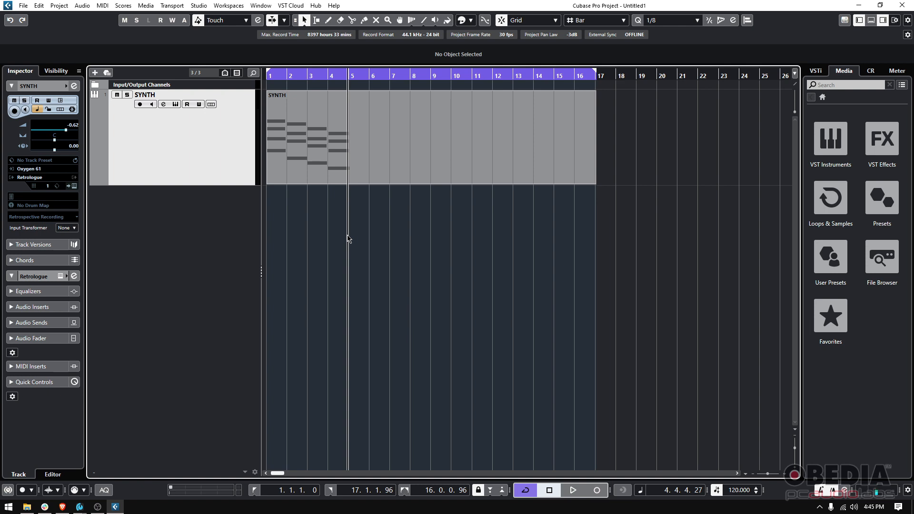
- Open the SYNTH chord part in the lower-zone Key Editor and adjust the zone divider
left_click(318, 162)
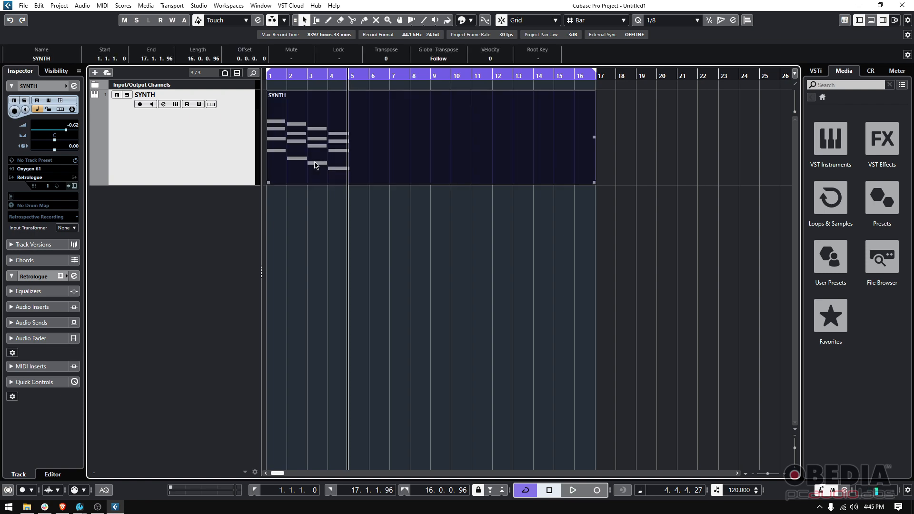
double_click(314, 165)
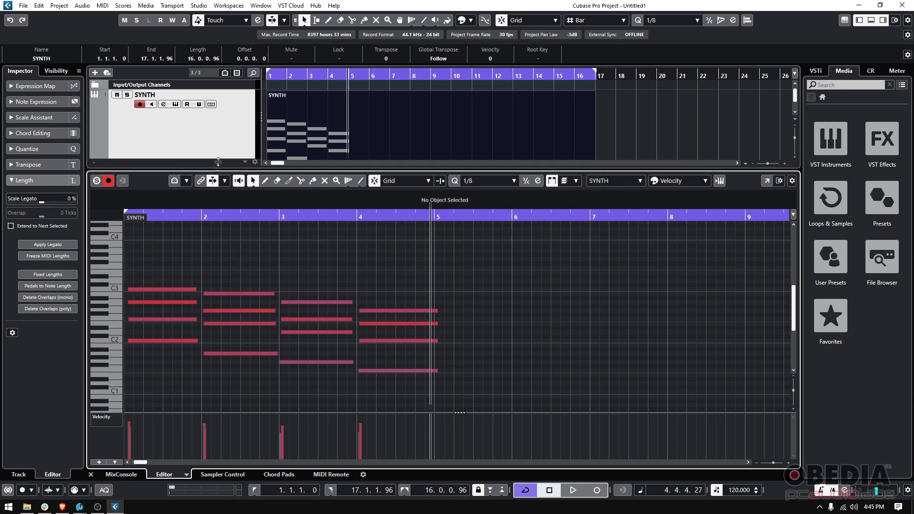
left_click_drag(218, 166, 218, 157)
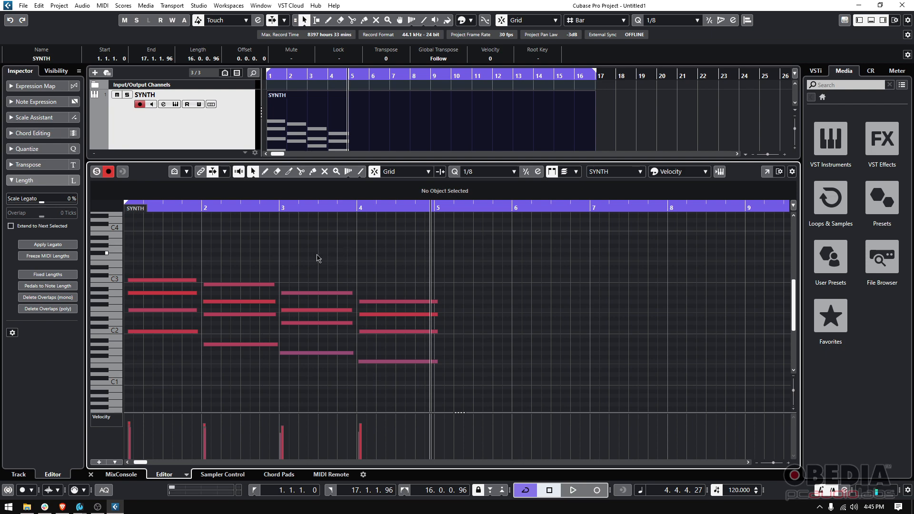
left_click_drag(320, 161, 334, 206)
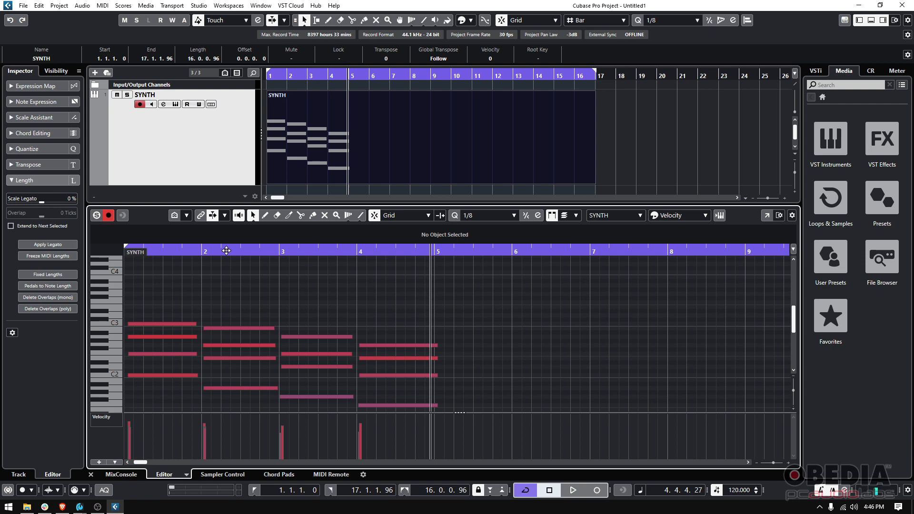
- Reselect the SYNTH part, open Edit > Quantize Panel, and move the panel to the lower right
left_click(651, 138)
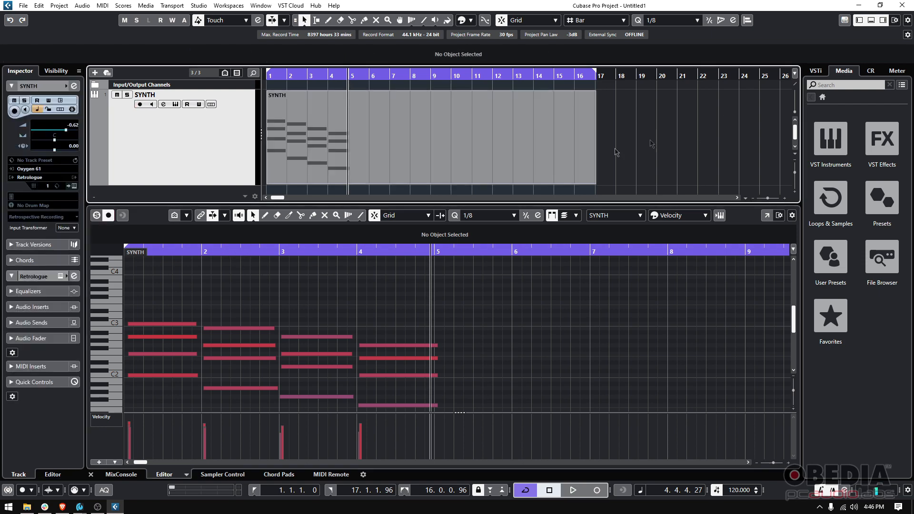
left_click(300, 142)
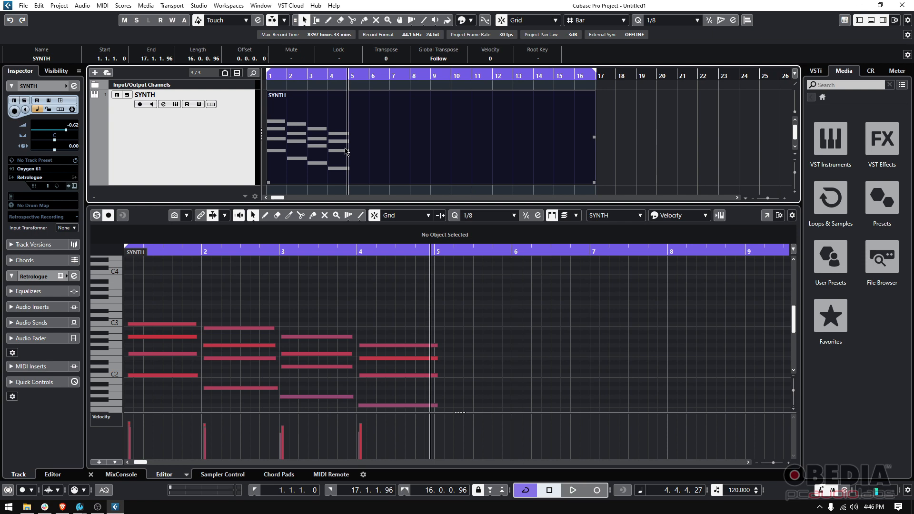
left_click(39, 6)
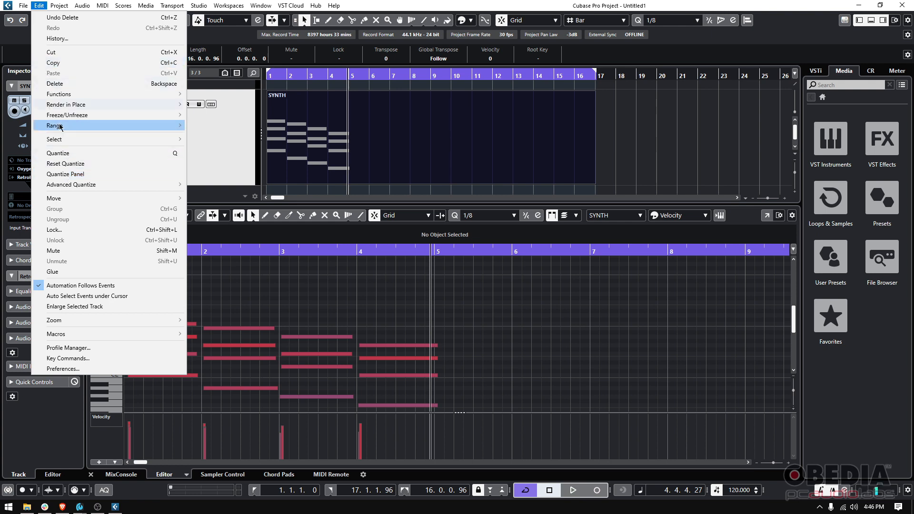
left_click(90, 175)
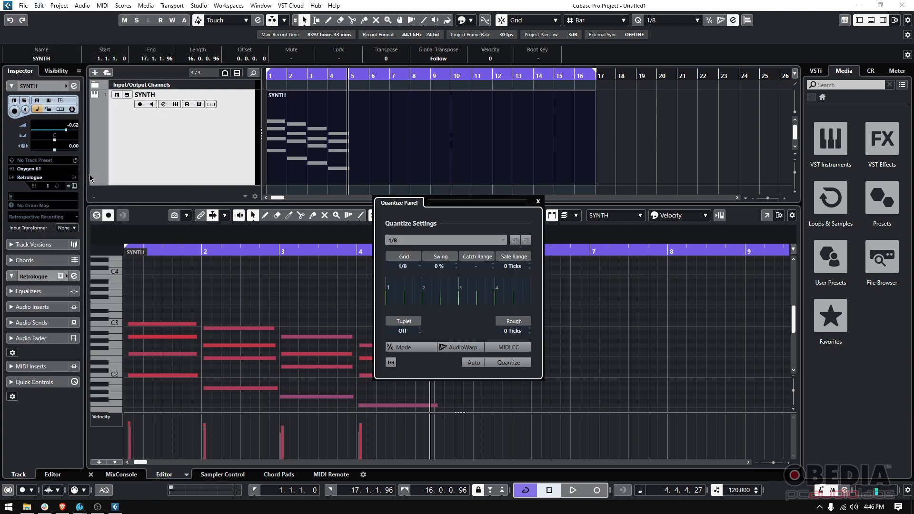
left_click_drag(488, 200, 607, 271)
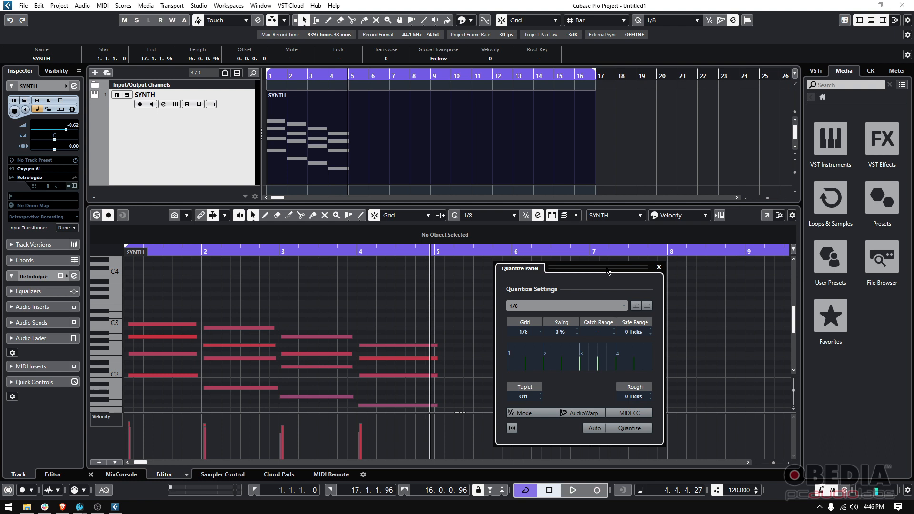
left_click_drag(608, 270, 613, 268)
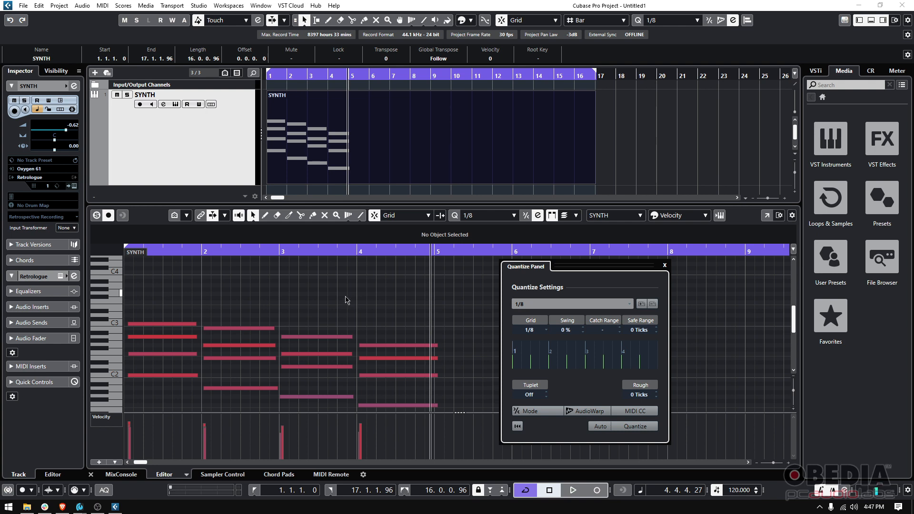
- Cycle the quantize grid through 1/1, 1/4 and 1/8, ending on 1/1
left_click(541, 331)
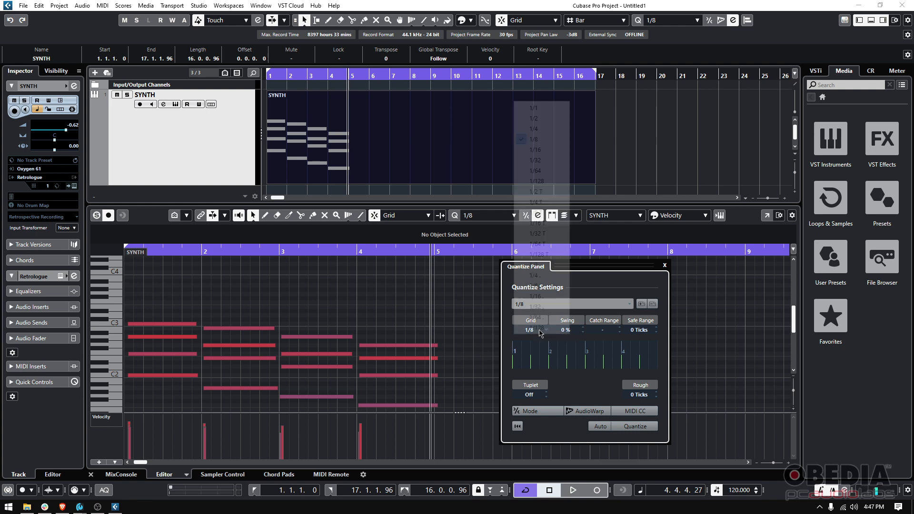
left_click(534, 108)
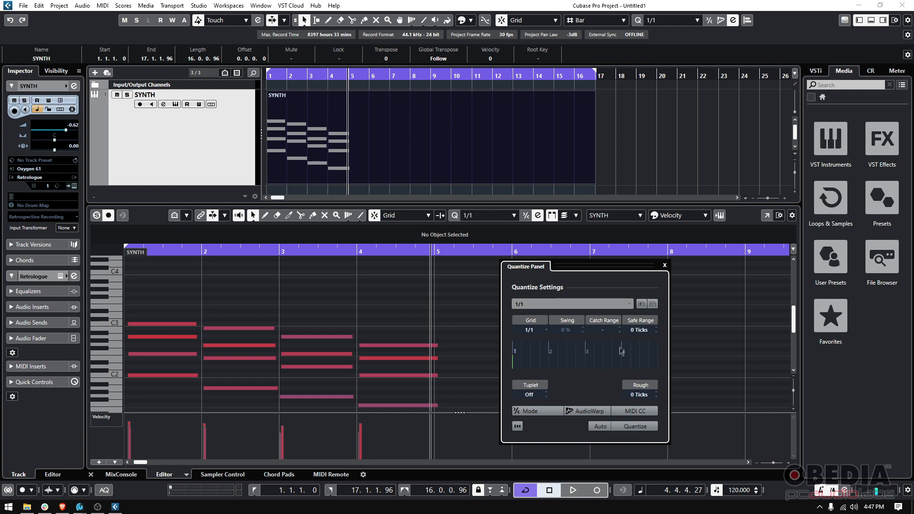
left_click(537, 329)
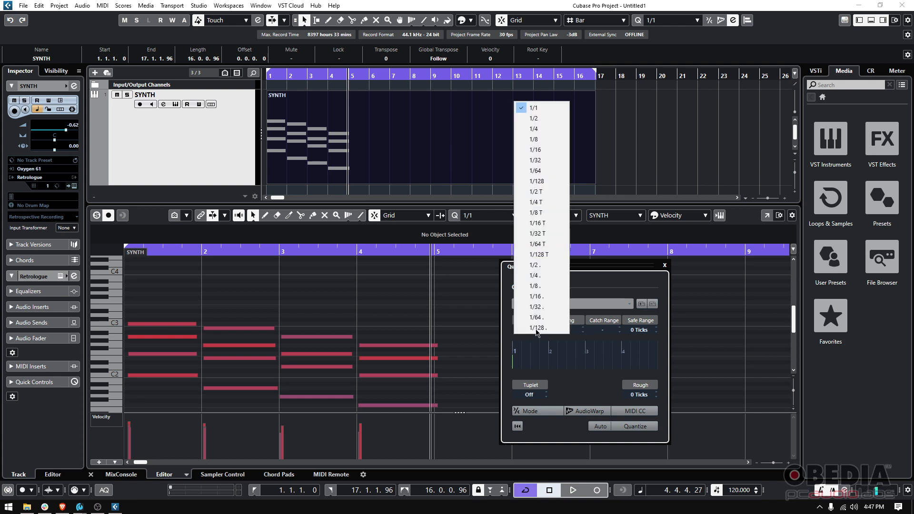
left_click(537, 129)
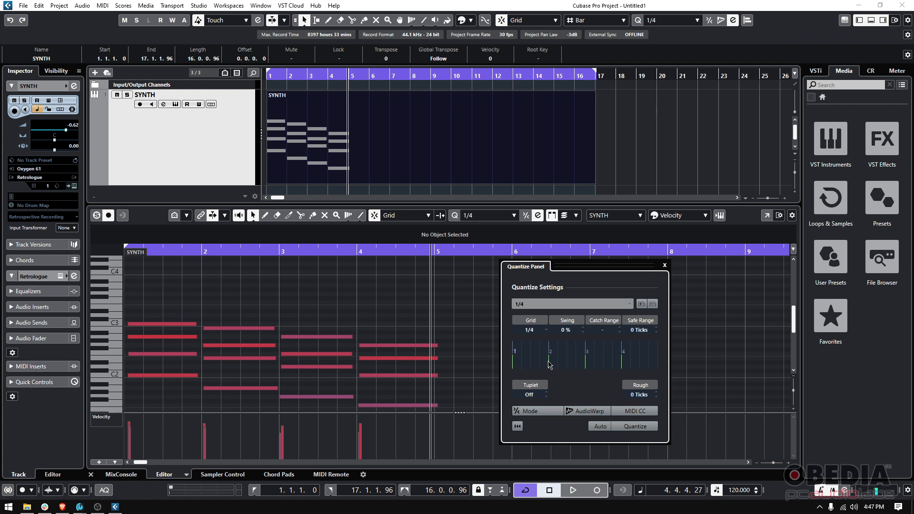
left_click(530, 329)
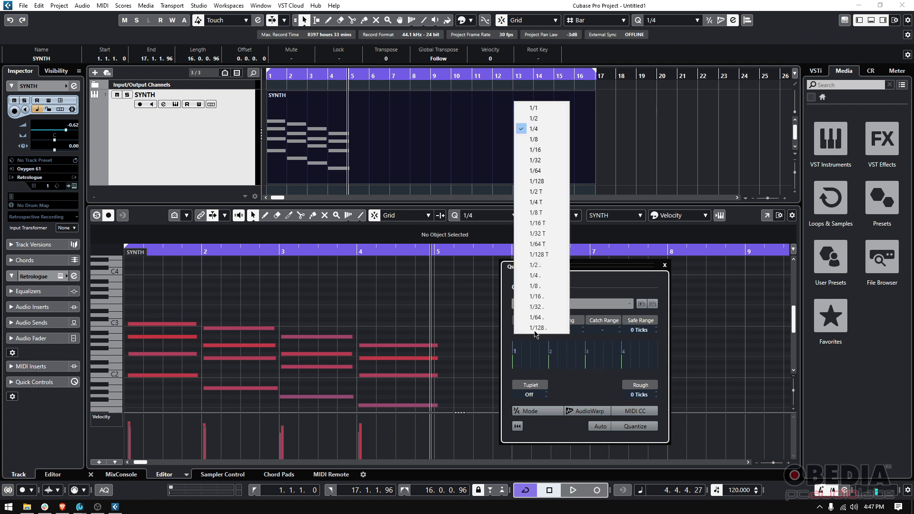
left_click(535, 140)
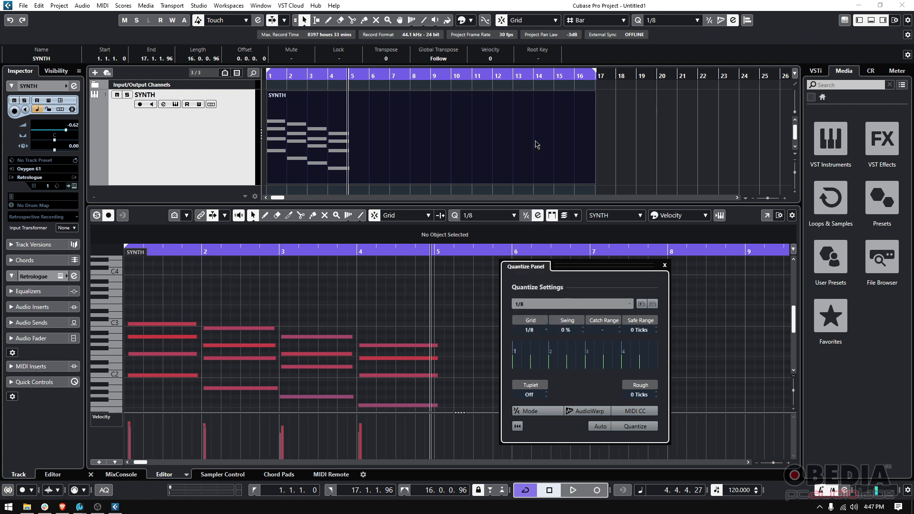
left_click(544, 332)
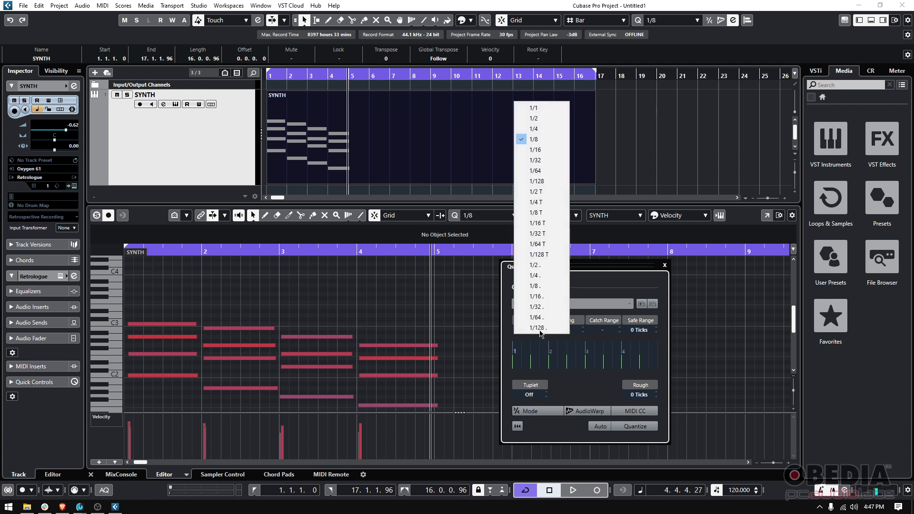
left_click(541, 108)
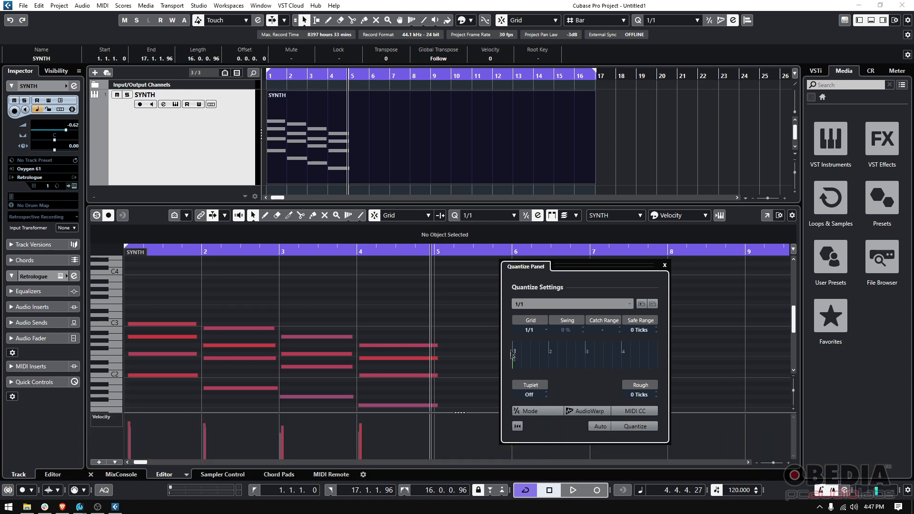
- Compare 1/2 and 1/4 grid values, then settle the quantize grid on 1/1
left_click(536, 334)
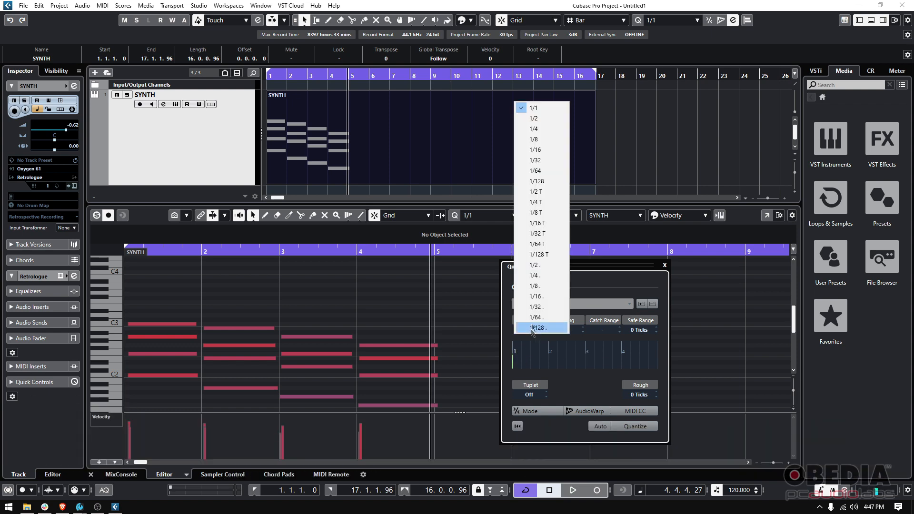
left_click(532, 116)
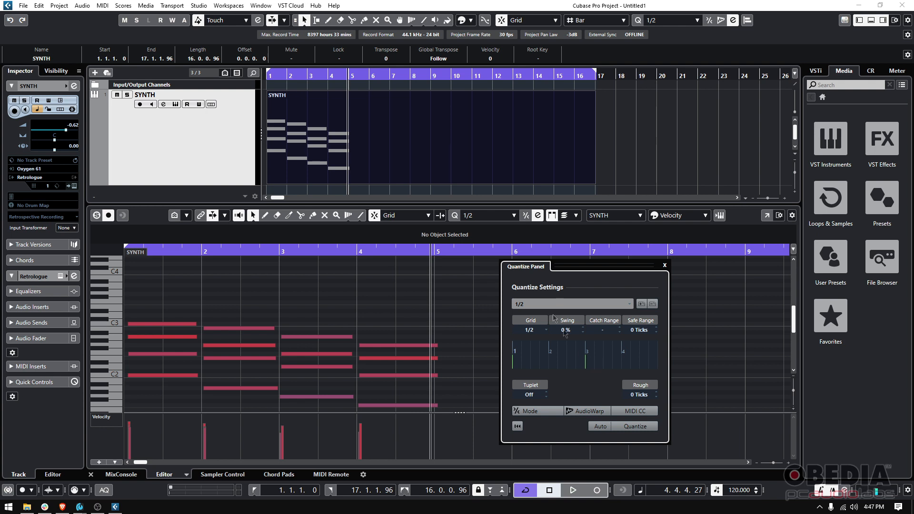
left_click(529, 332)
left_click(534, 128)
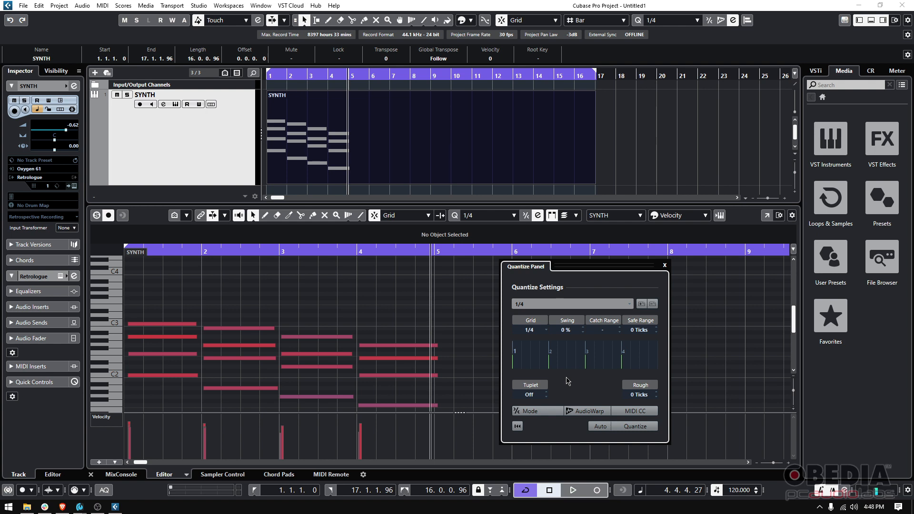
left_click(526, 333)
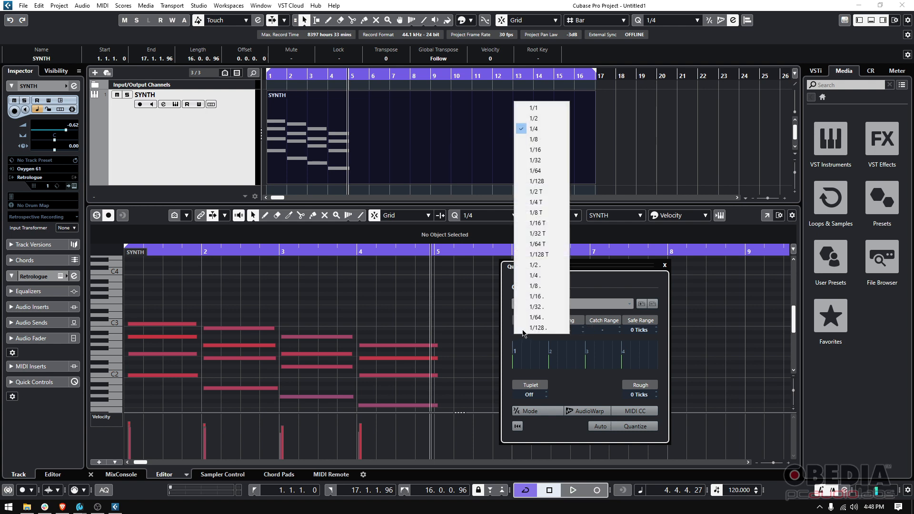
left_click(532, 109)
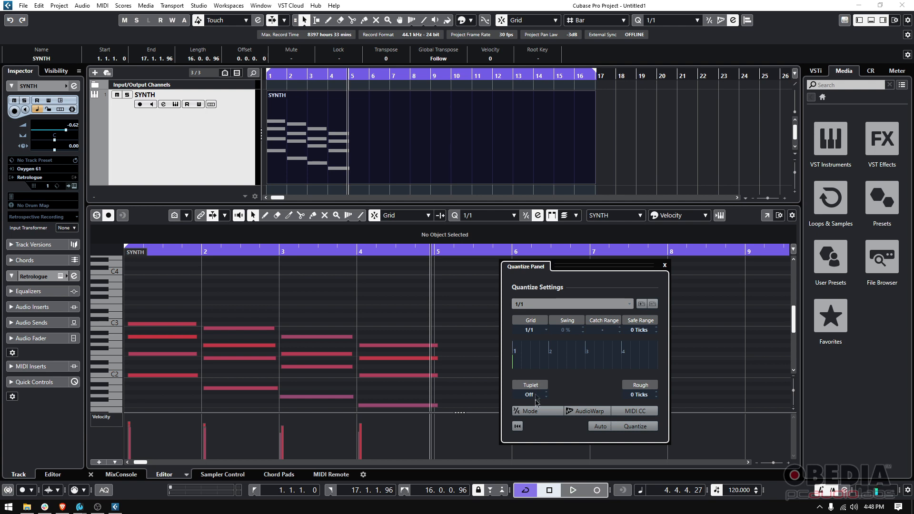
- Demonstrate the Soft Quantize mode toggle, leave it off, and quantize the chords to 1/1
left_click(530, 413)
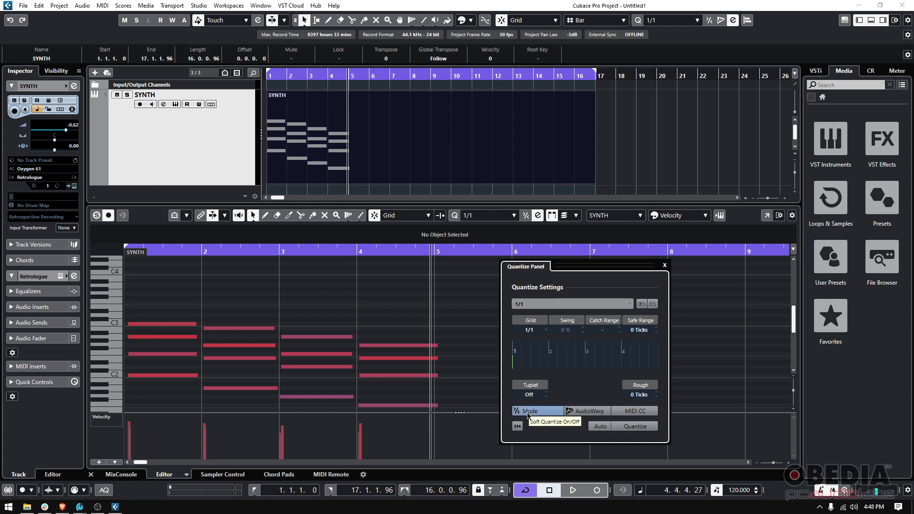
left_click(528, 414)
left_click(528, 414)
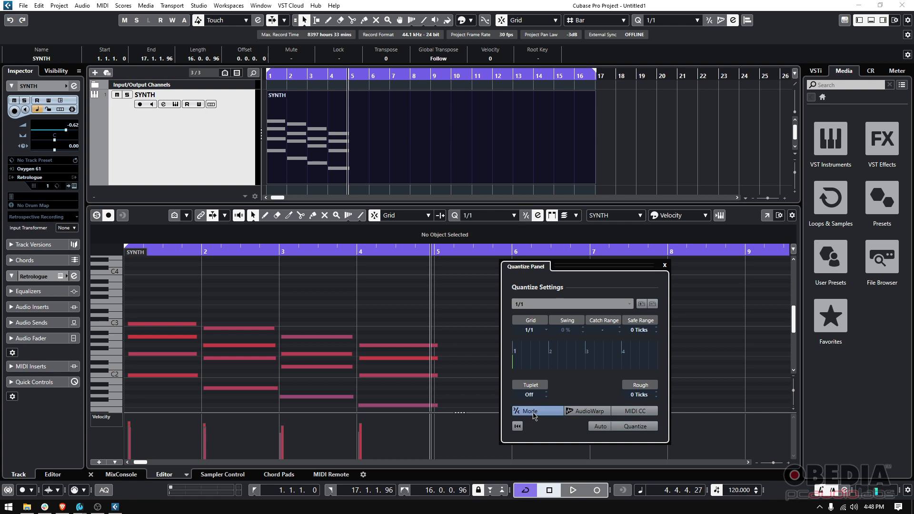
left_click(533, 412)
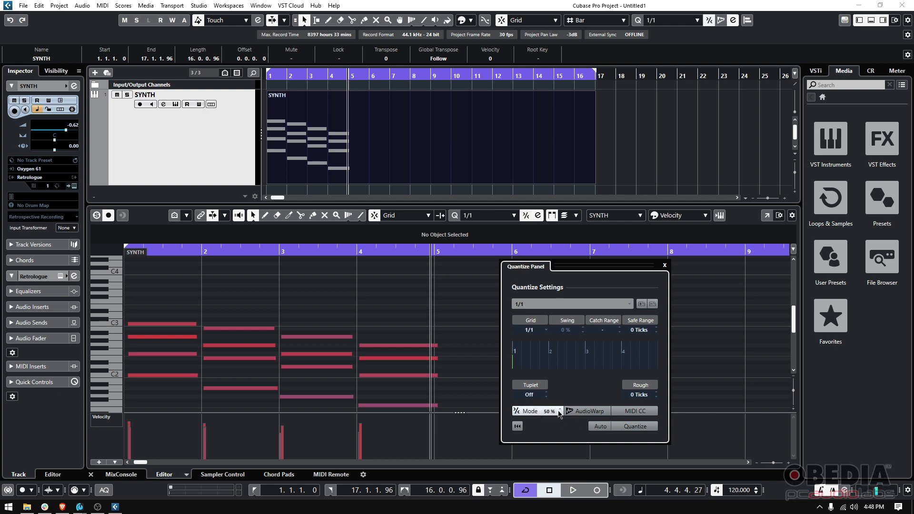
left_click(530, 412)
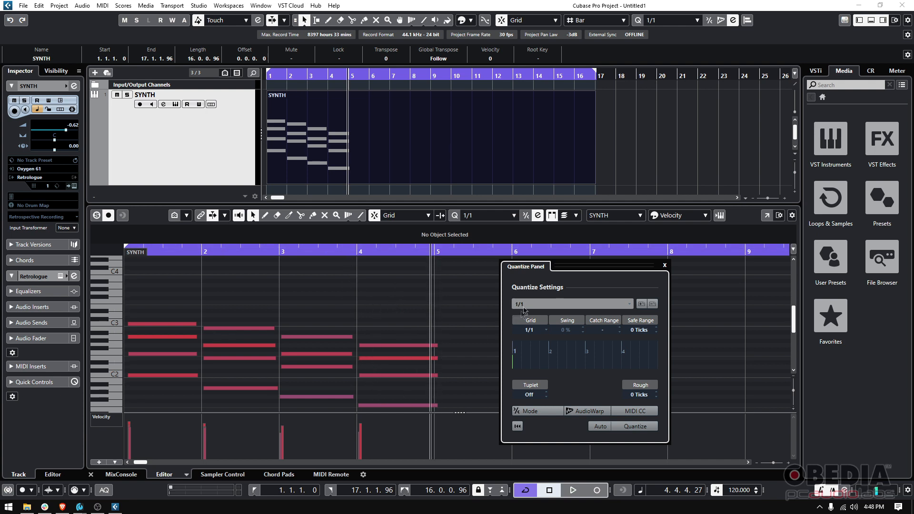
left_click(638, 430)
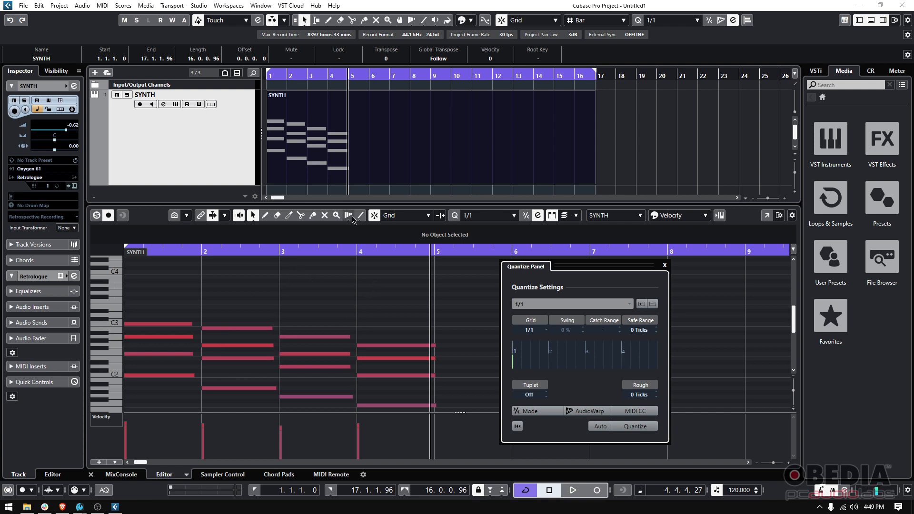
- Play the snapped chords from the project start and stop
key("period")
key("space")
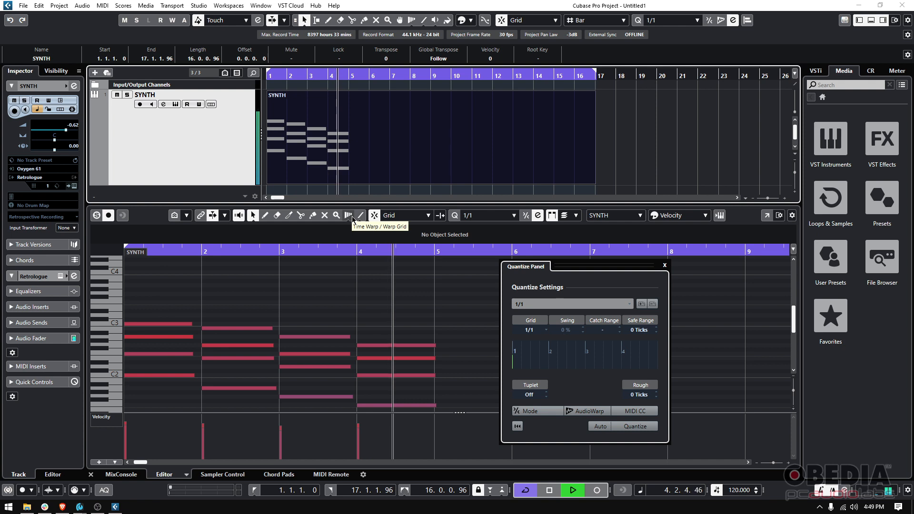
key("space")
- Undo the quantize, then enable Soft Quantize mode at 100 % strength
key("ctrl+z")
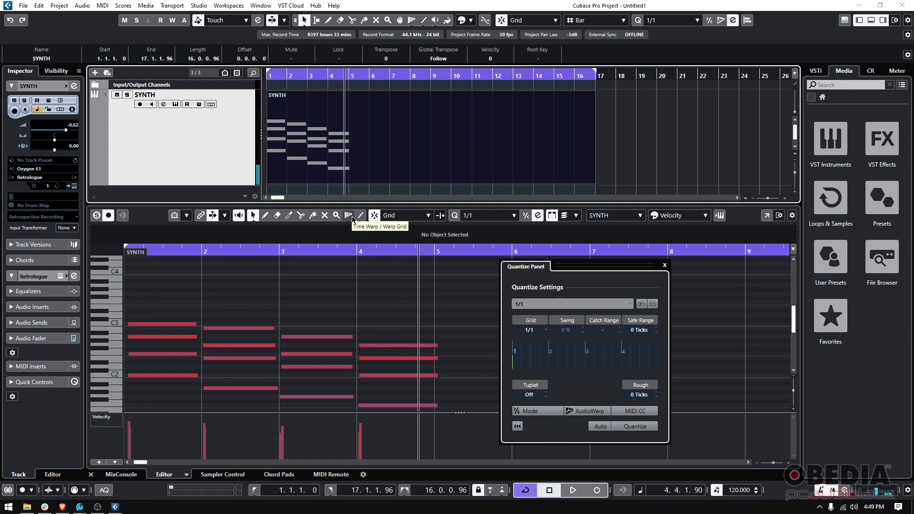
left_click(537, 412)
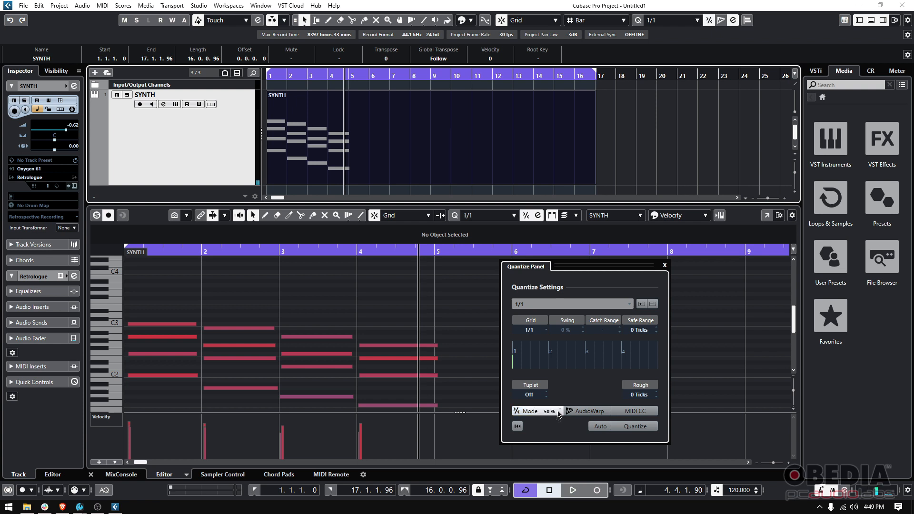
left_click(560, 409)
- Set Soft Quantize strength to 50 %, quantize the SYNTH chords, and start playback
left_click(534, 415)
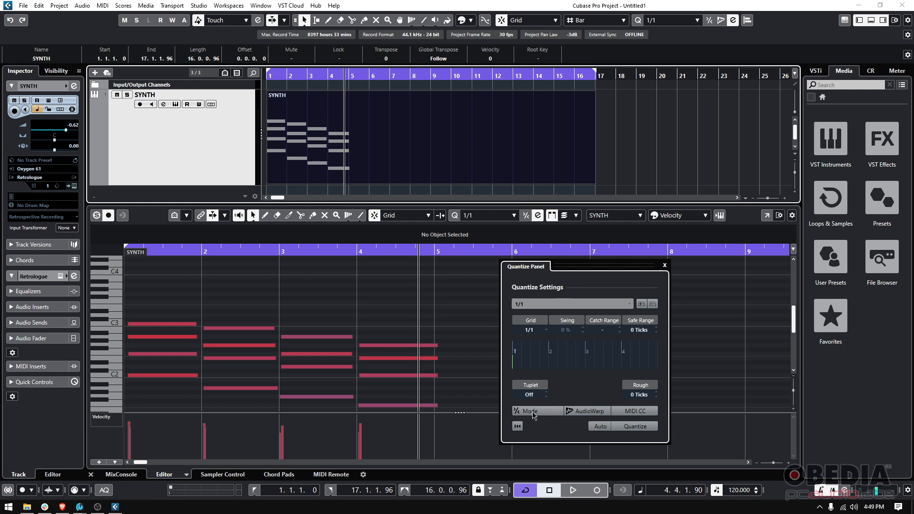
left_click(533, 414)
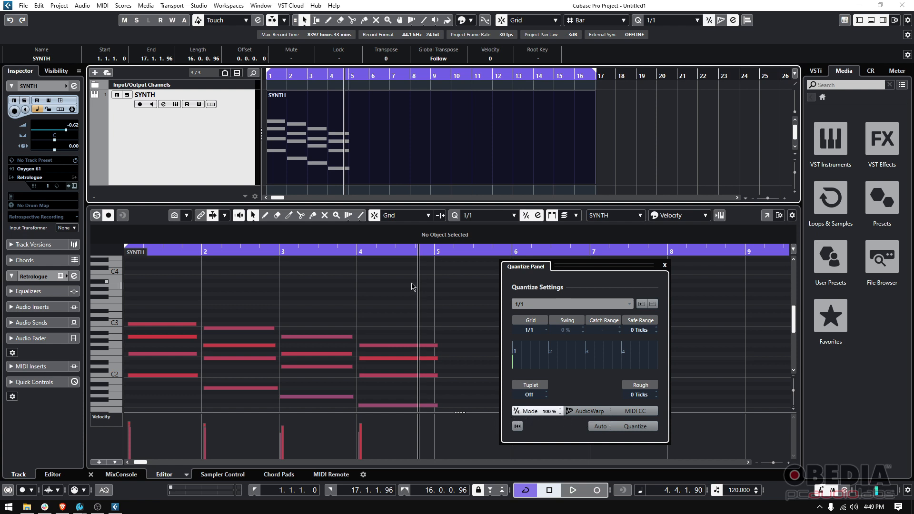
left_click(561, 413)
left_click(635, 426)
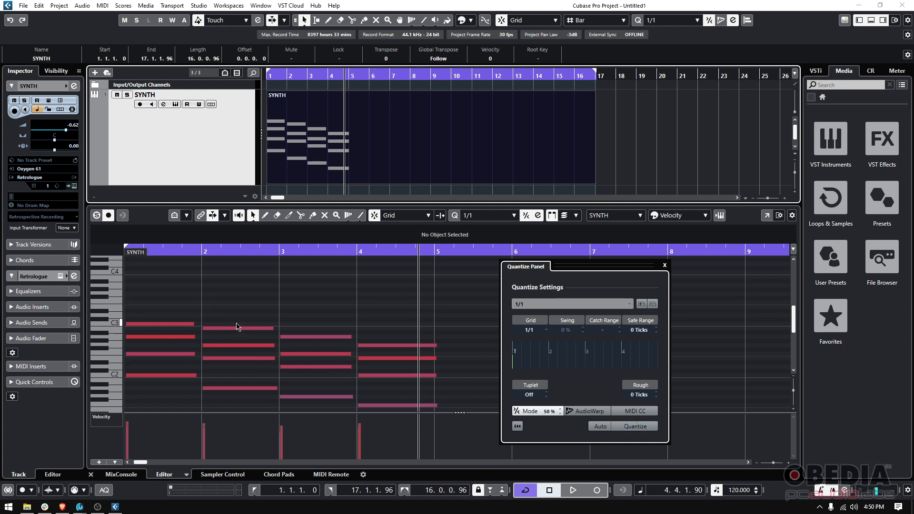
key("space")
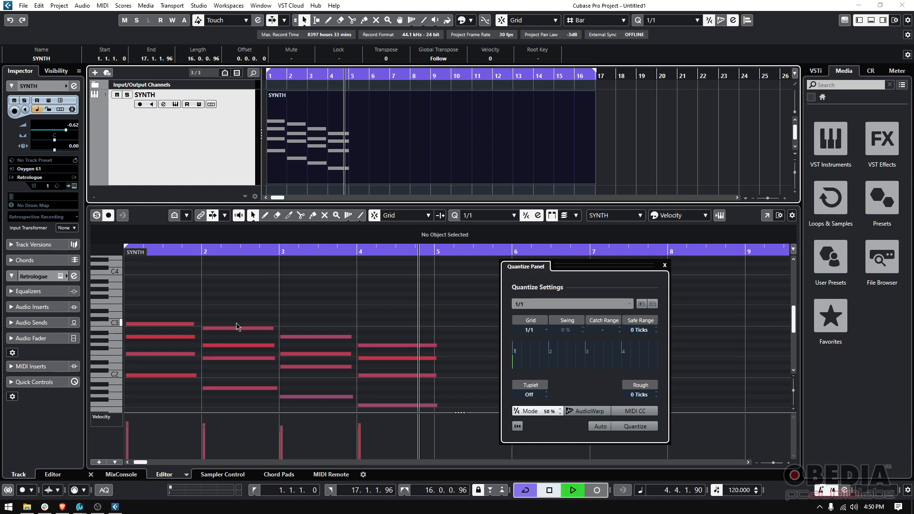